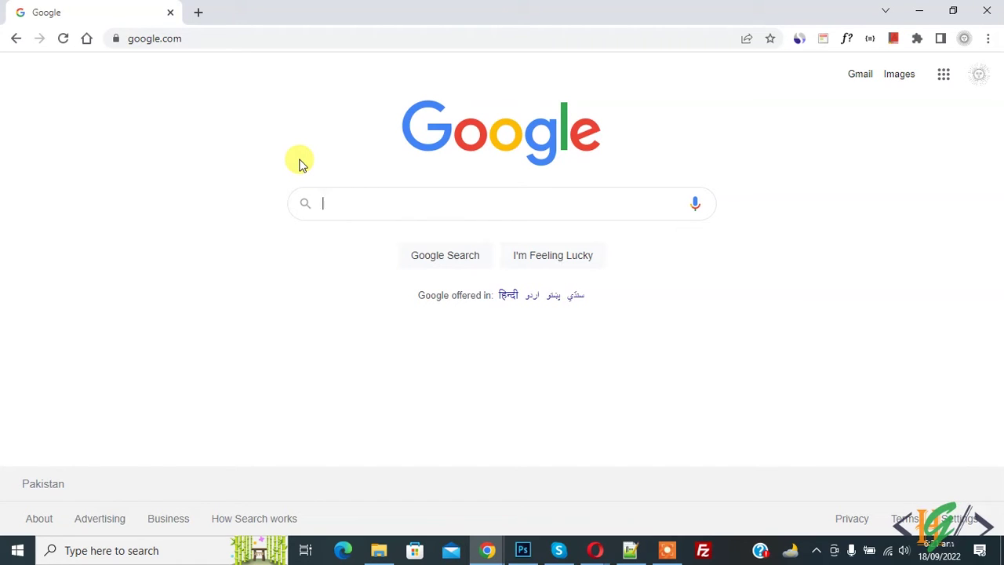
- Search Google for 'grammar checker and writing app chrome extension' and open Grammarly's Web Store page
type("grammar checker and writing app chrome extension")
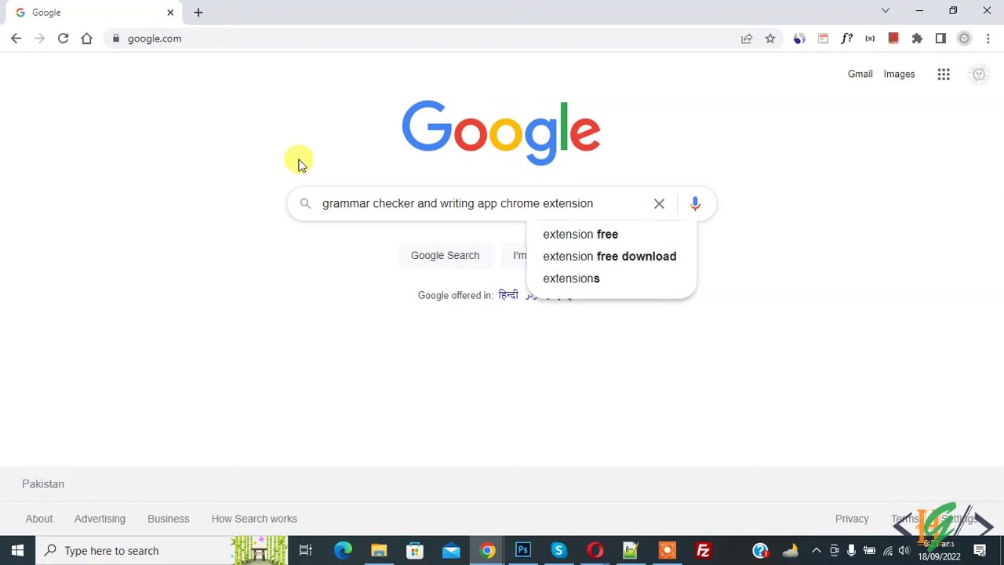
key("Return")
scroll(220, 313, "down", 2)
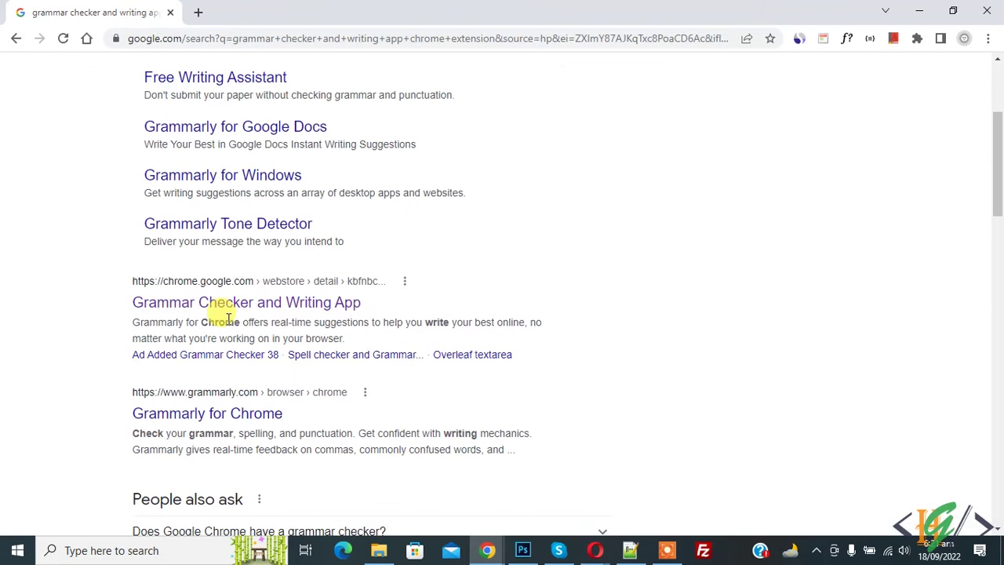
left_click(234, 304)
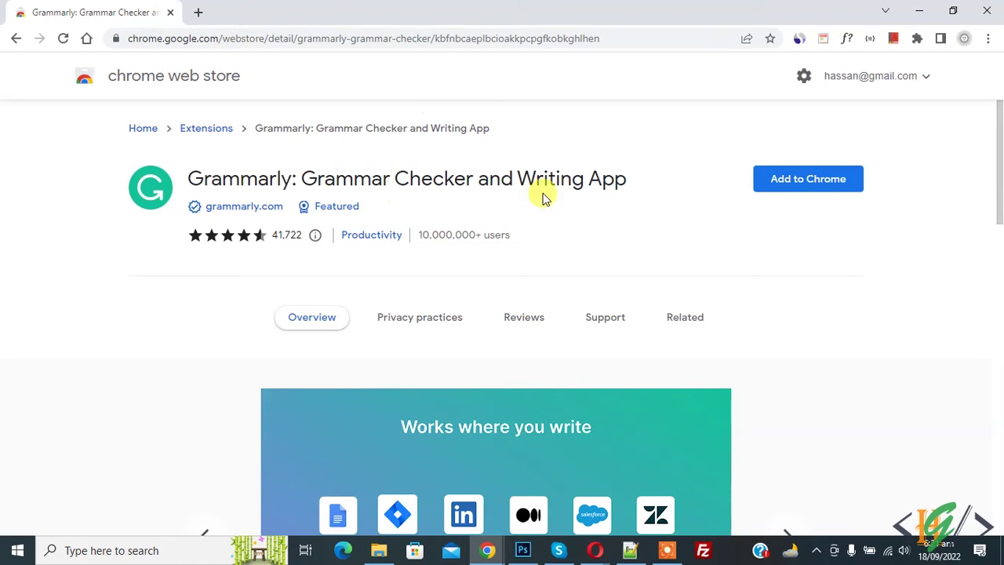
- Add the Grammarly extension to Chrome and confirm the installation
left_click(789, 185)
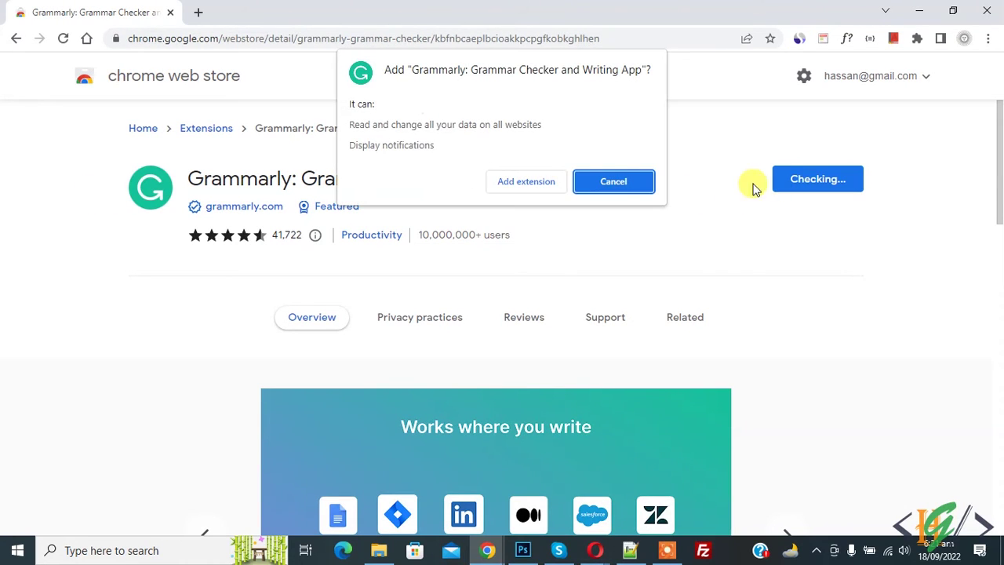
left_click(526, 187)
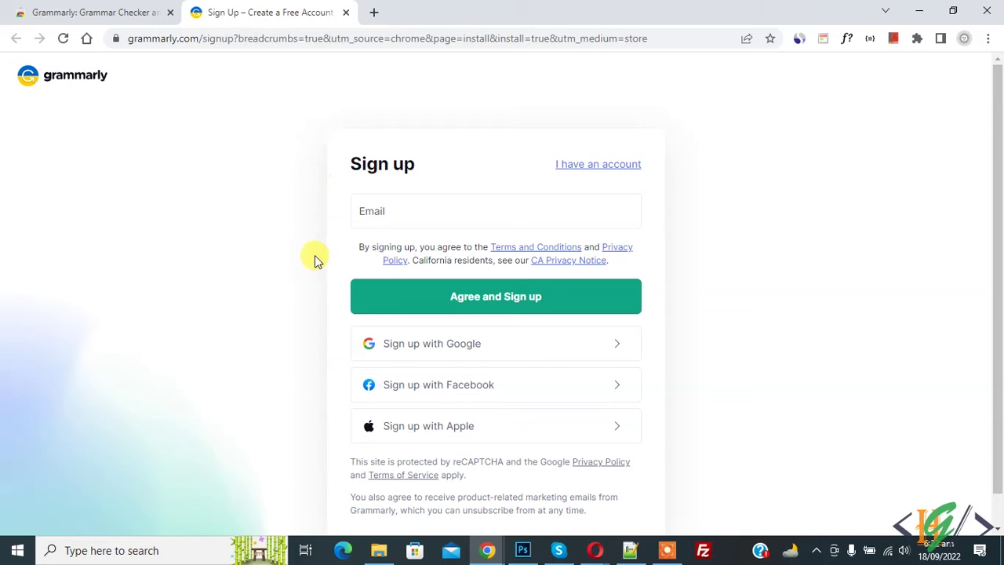
- Sign up for Grammarly, pass the writing-purpose question, and set the primary function to IT
left_click(432, 350)
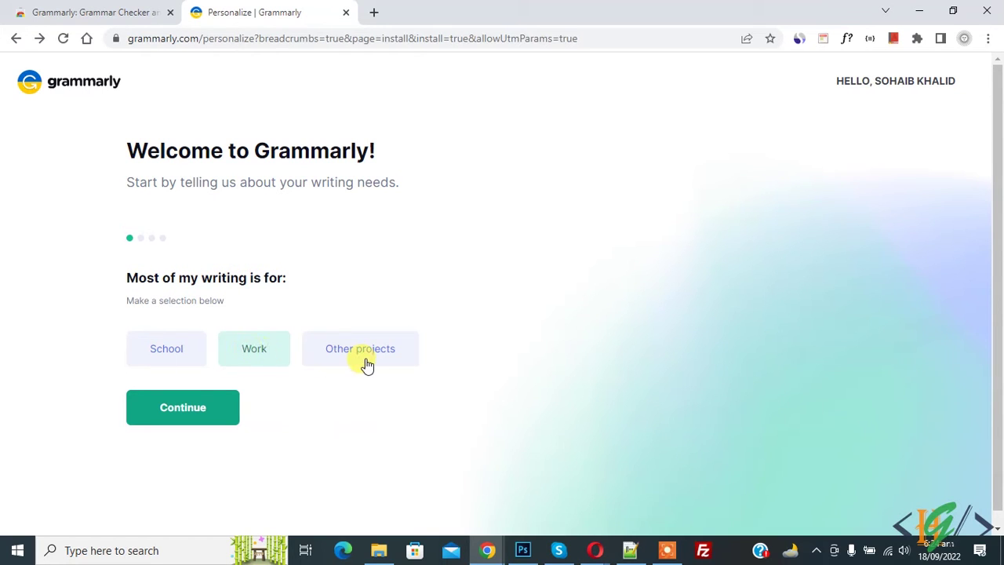
left_click(202, 412)
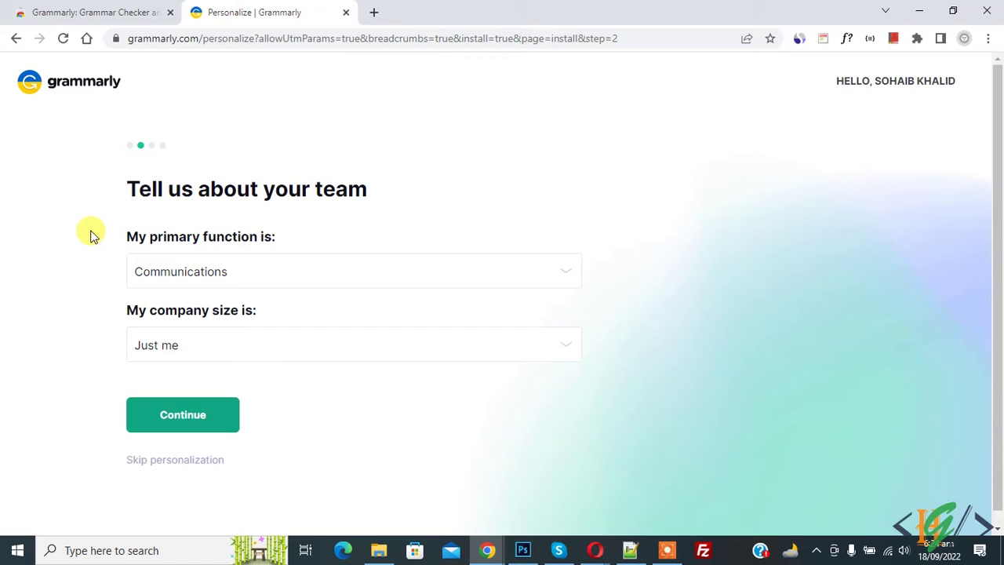
left_click(199, 265)
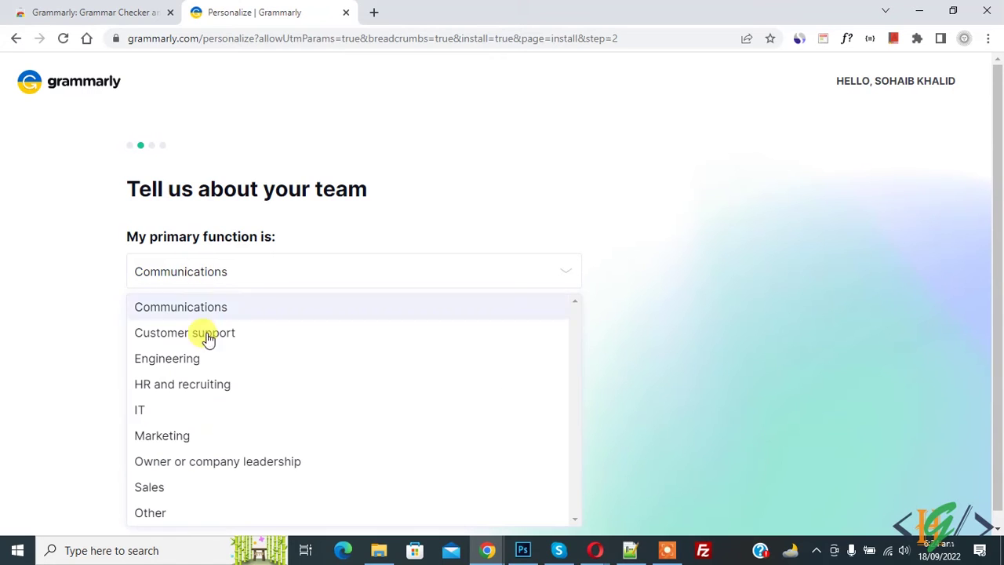
left_click(197, 414)
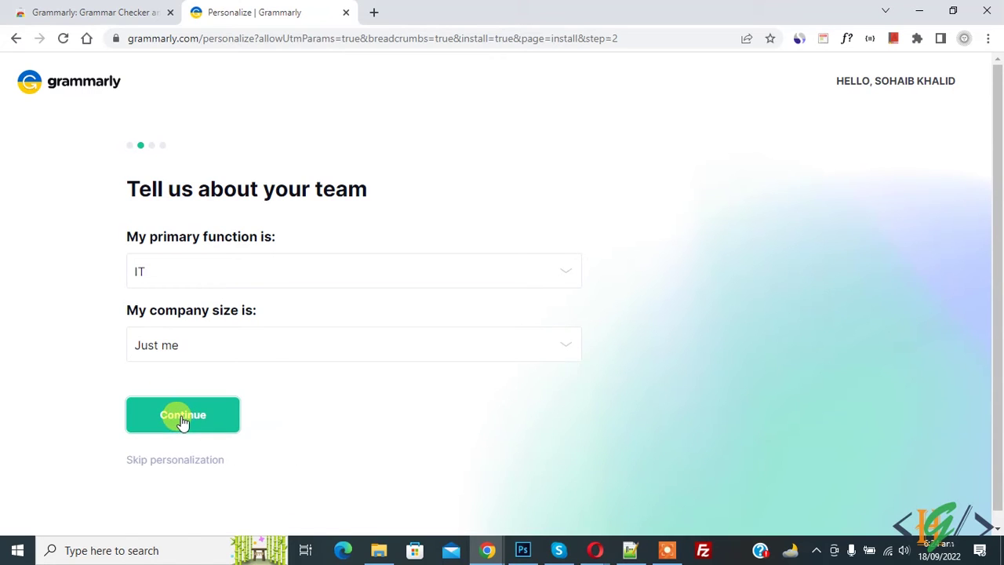
left_click(183, 422)
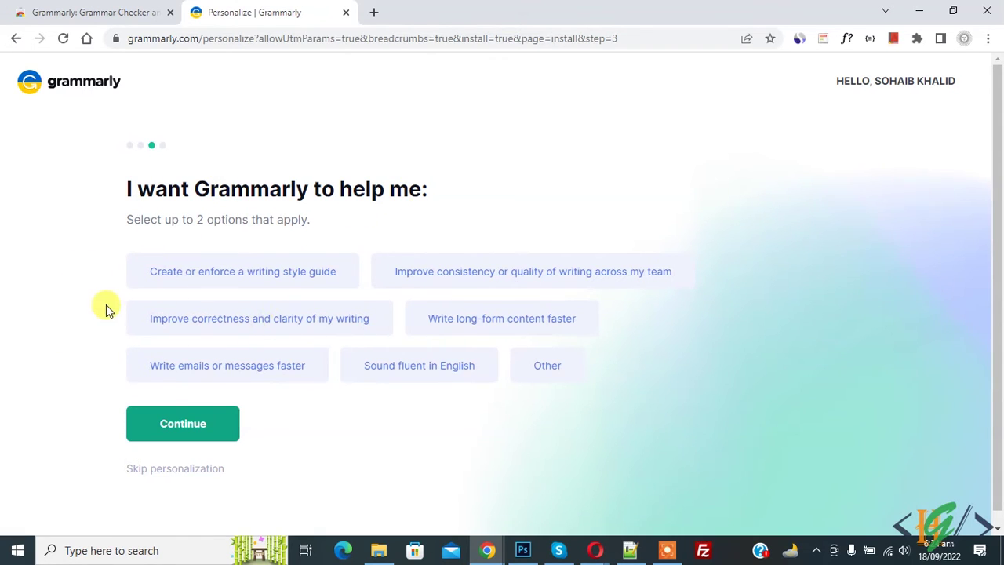
- Choose 'creating a writing style guide' and 'improving correctness and clarity' as writing goals
left_click(207, 278)
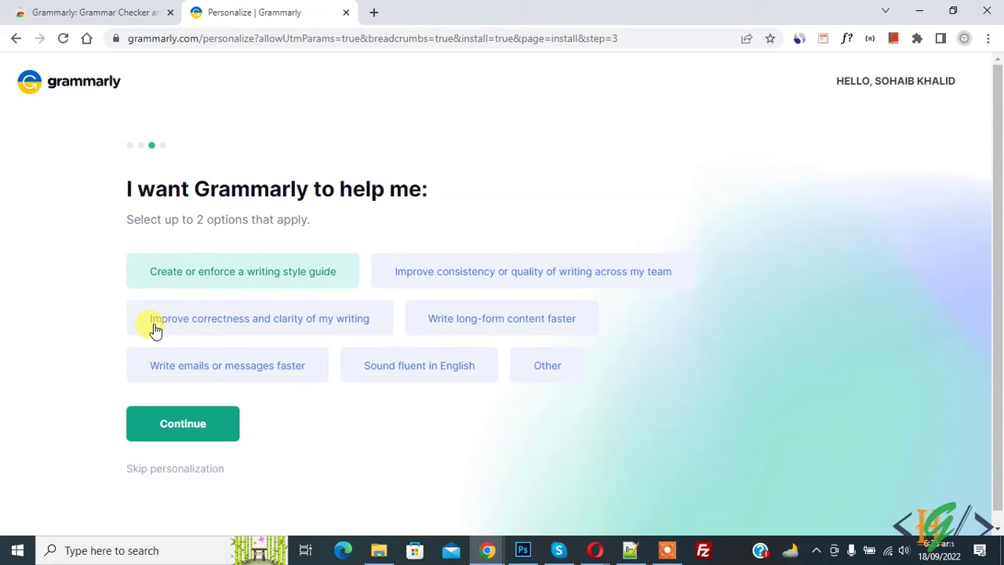
left_click(277, 328)
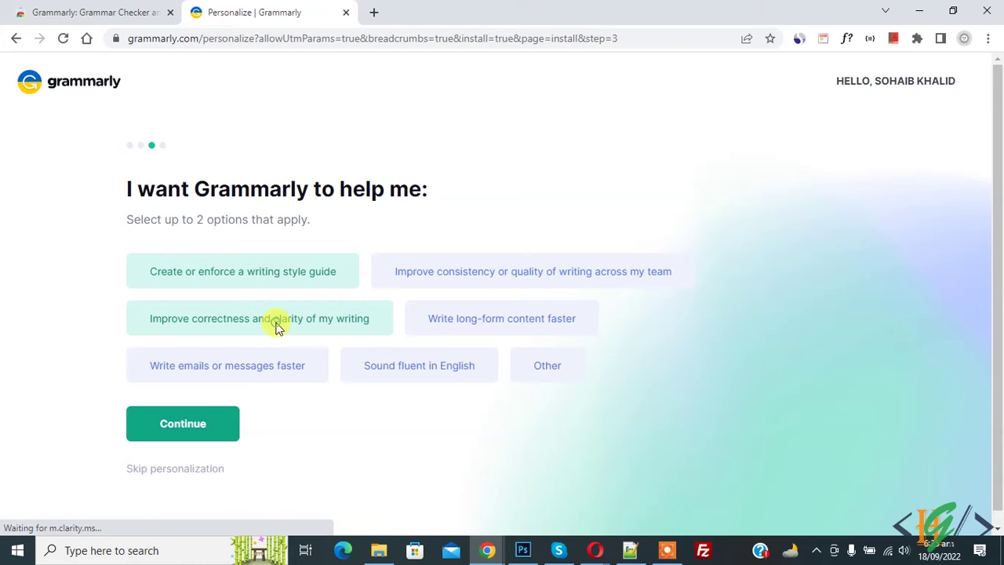
left_click(196, 438)
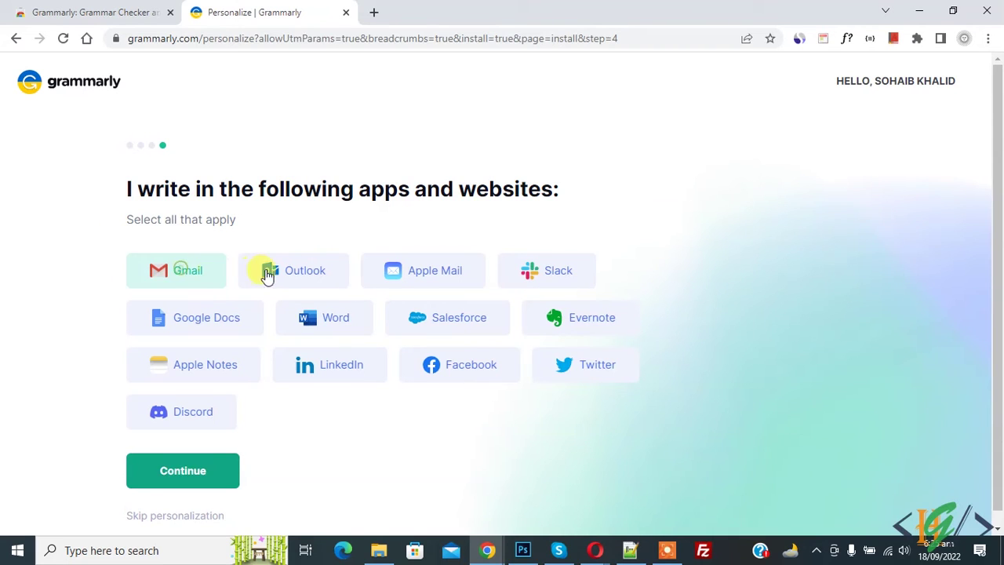
- Add Outlook and Apple Notes as writing apps to finish personalisation
left_click(297, 274)
left_click(203, 370)
left_click(180, 469)
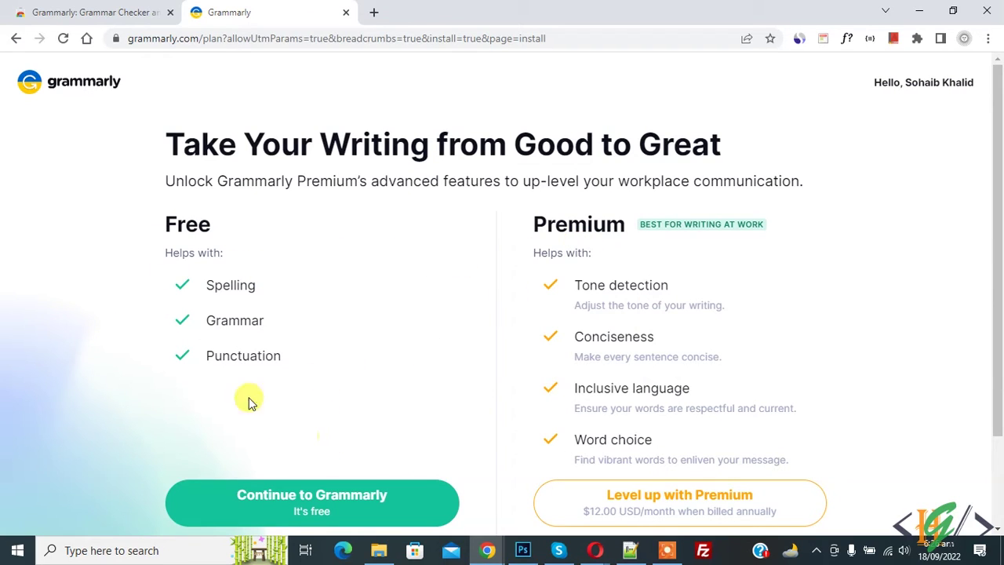
- Continue on the free plan, skip the tour, and correct 'Mispellings' to 'Misspellings' in the demo
left_click(268, 510)
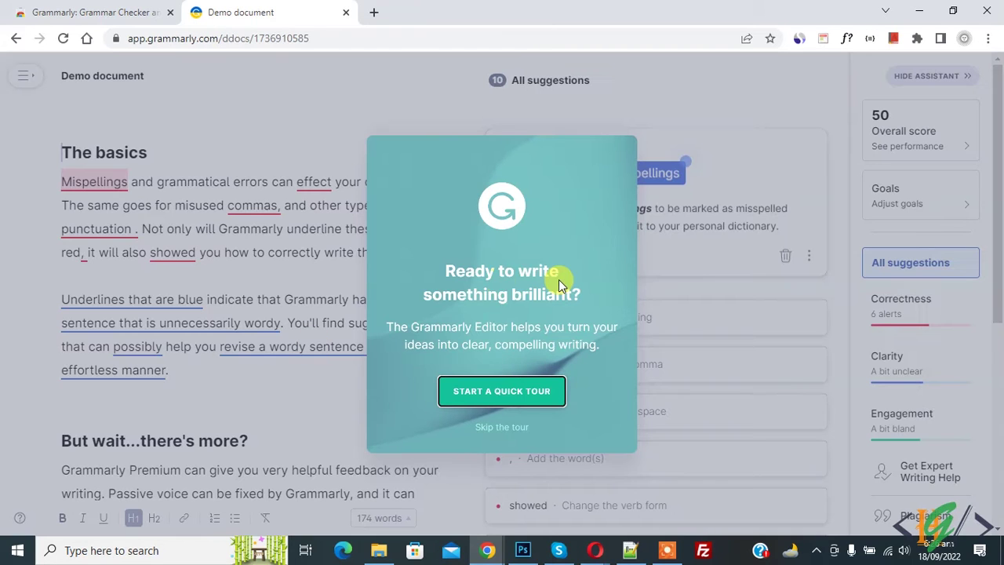
left_click(502, 427)
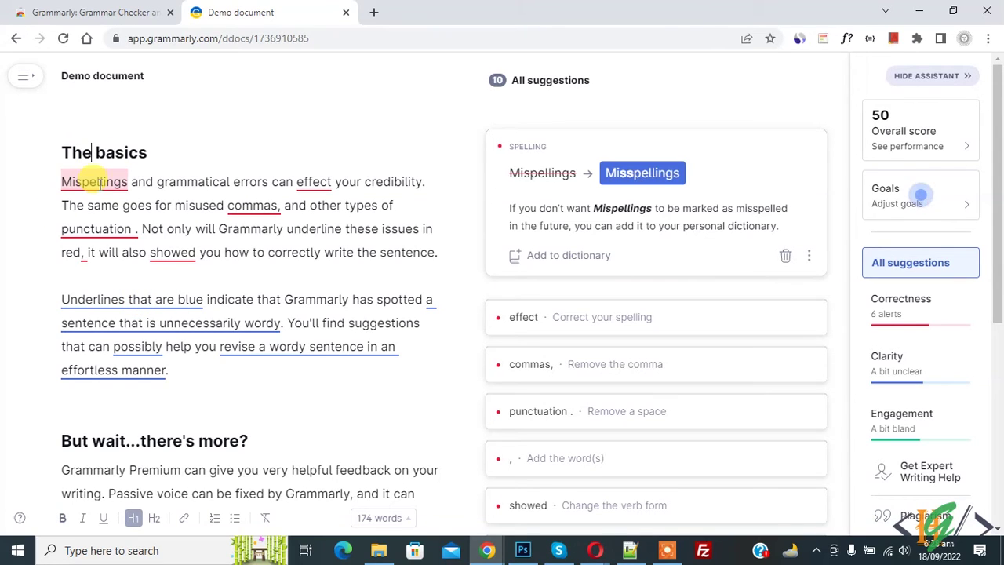
left_click(94, 181)
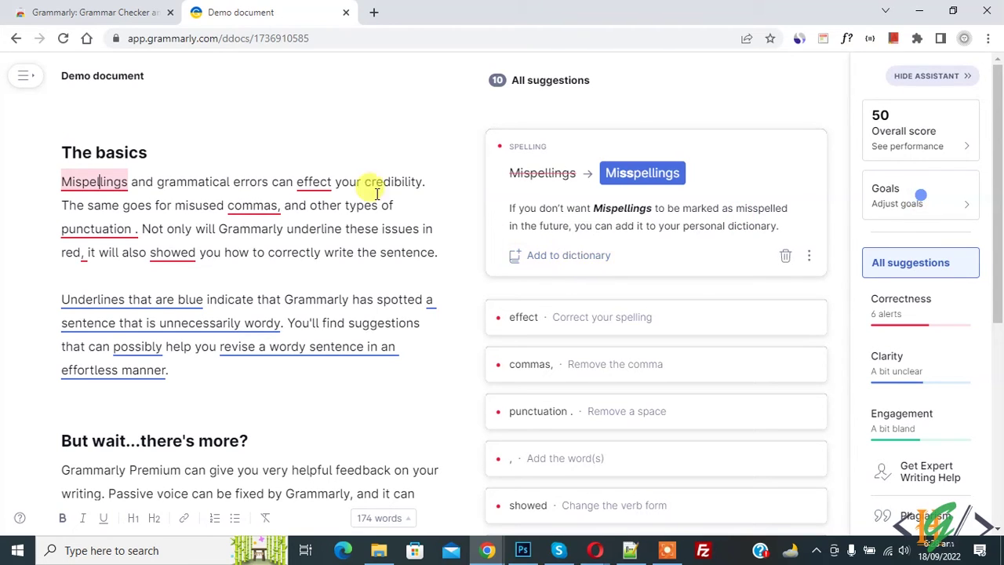
left_click(638, 186)
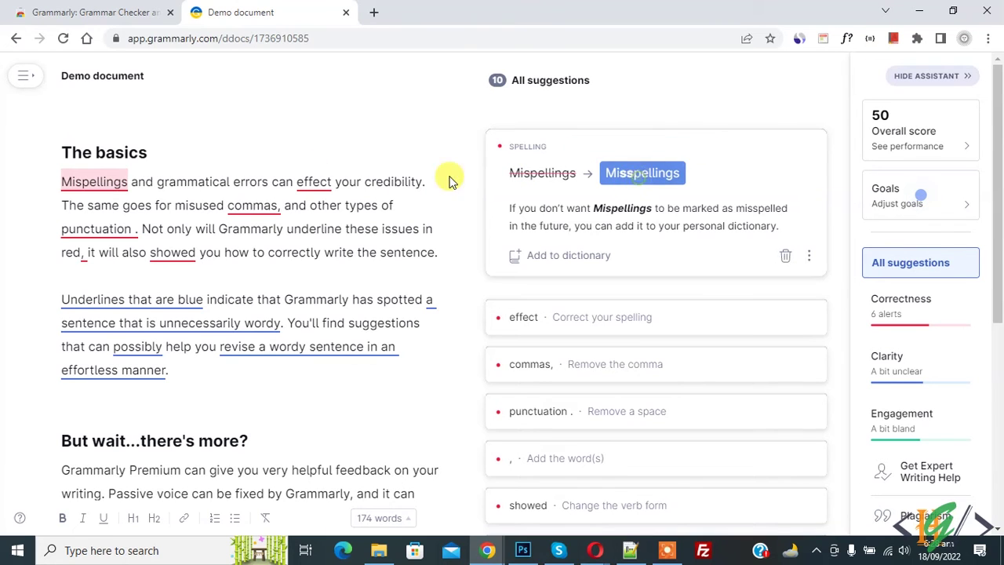
left_click(324, 186)
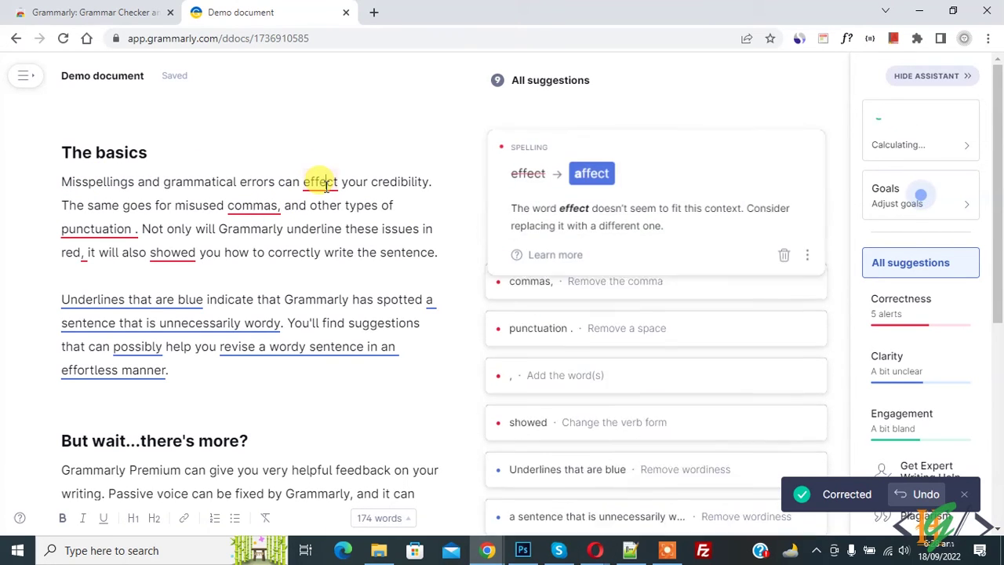
- Accept the fixes to 'affect', 'Blue underlines' and the reworded wordy closing phrase
left_click(590, 176)
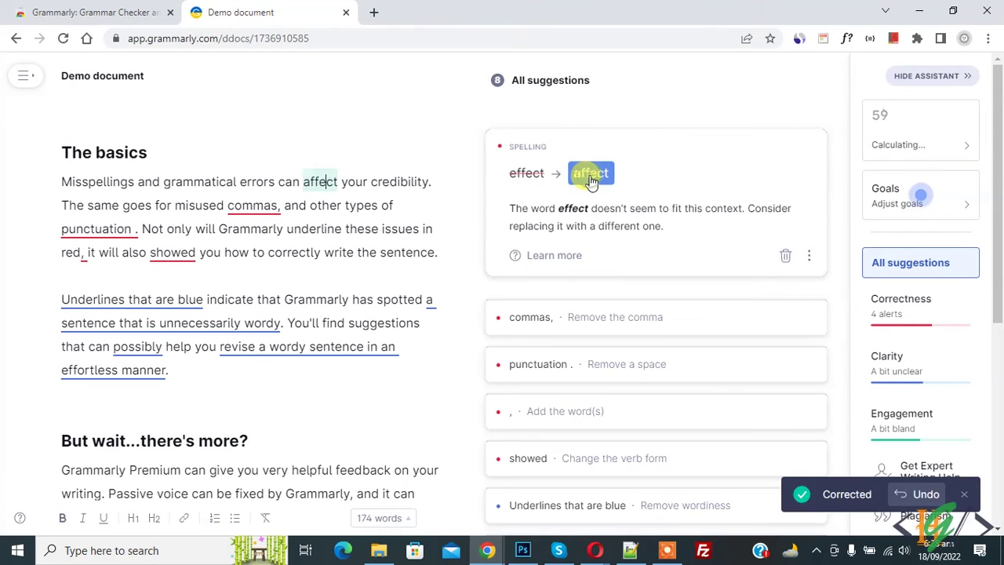
left_click(142, 301)
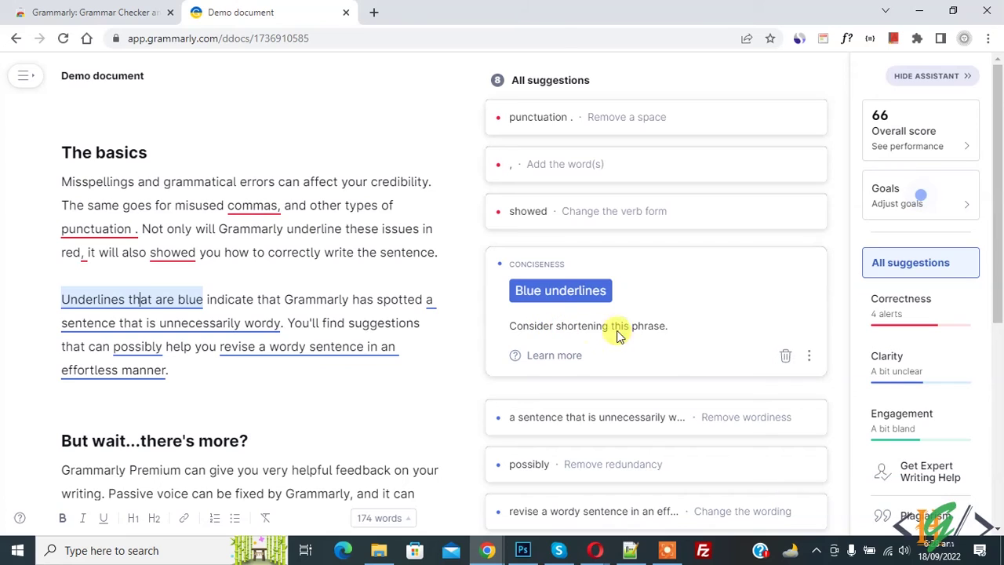
left_click(559, 292)
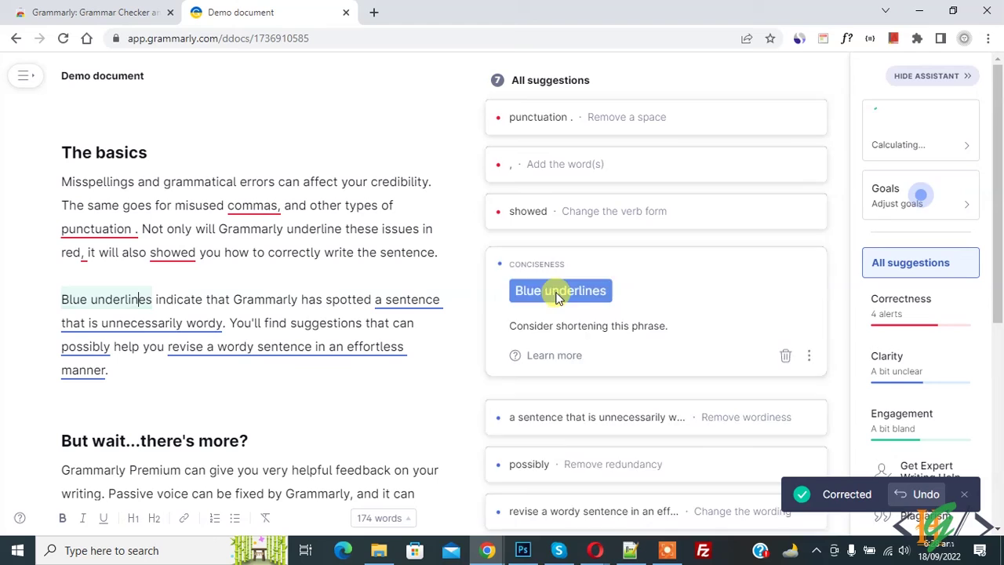
left_click(139, 300)
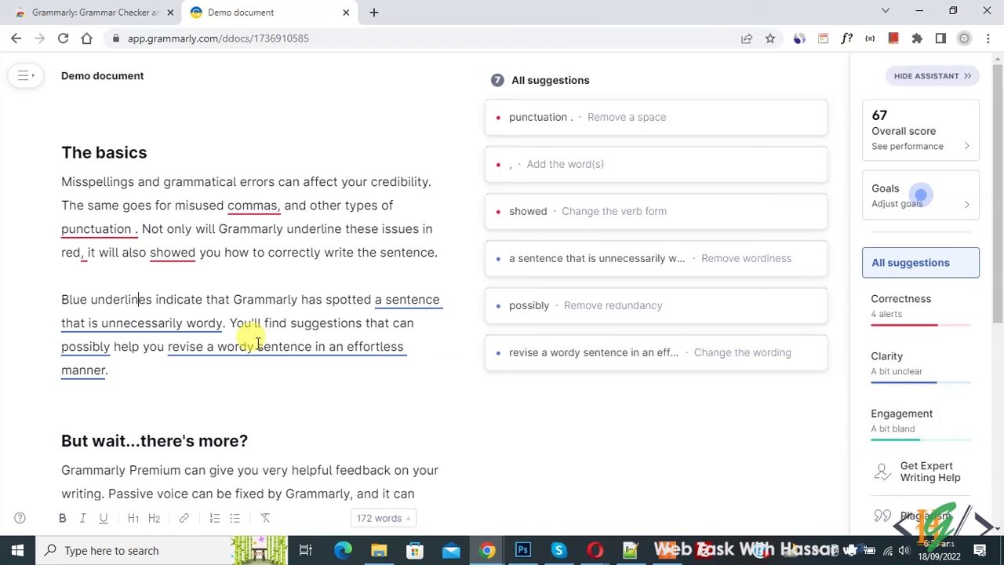
left_click(218, 350)
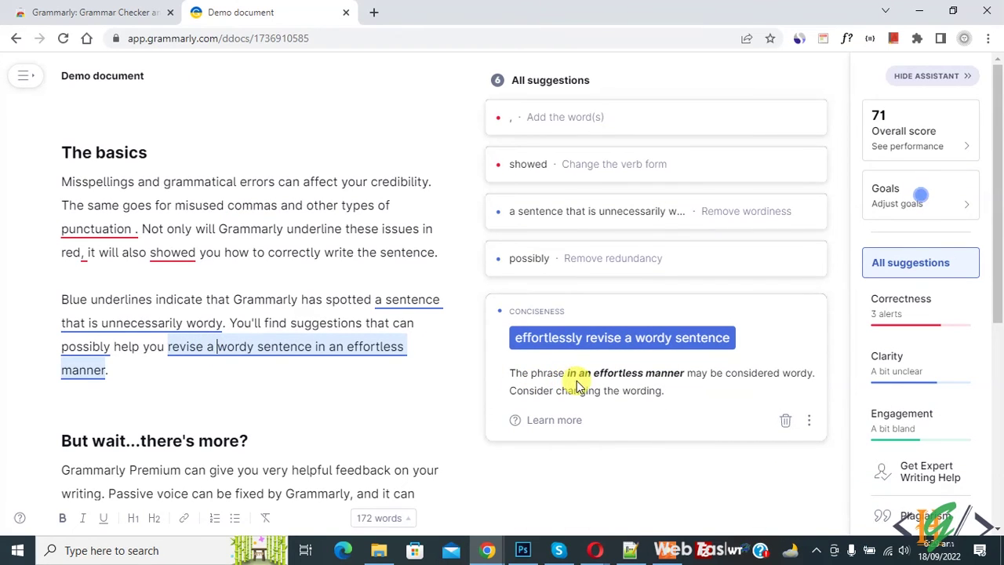
left_click(606, 339)
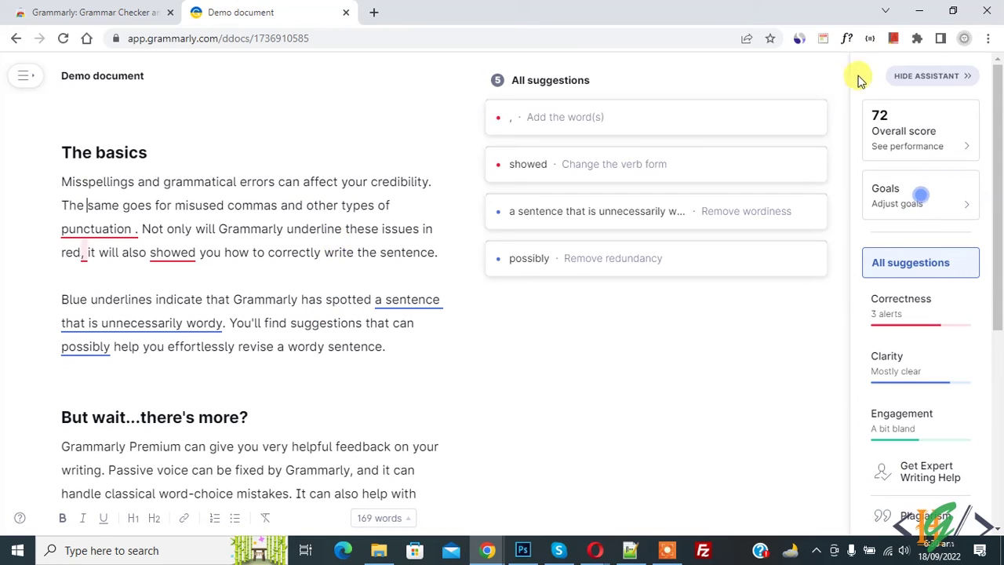
left_click(917, 40)
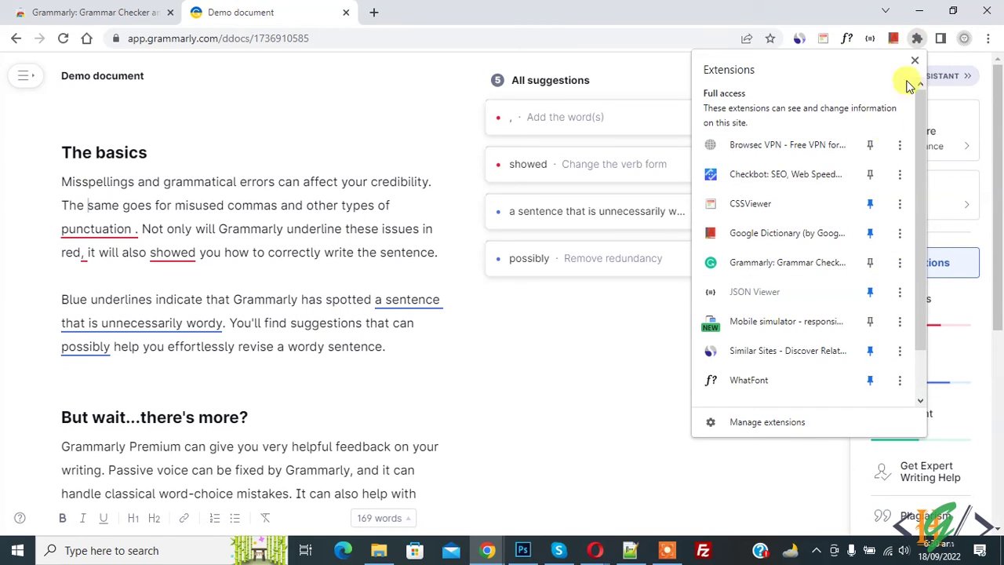
- Pin the Grammarly extension to the Chrome toolbar
left_click(870, 265)
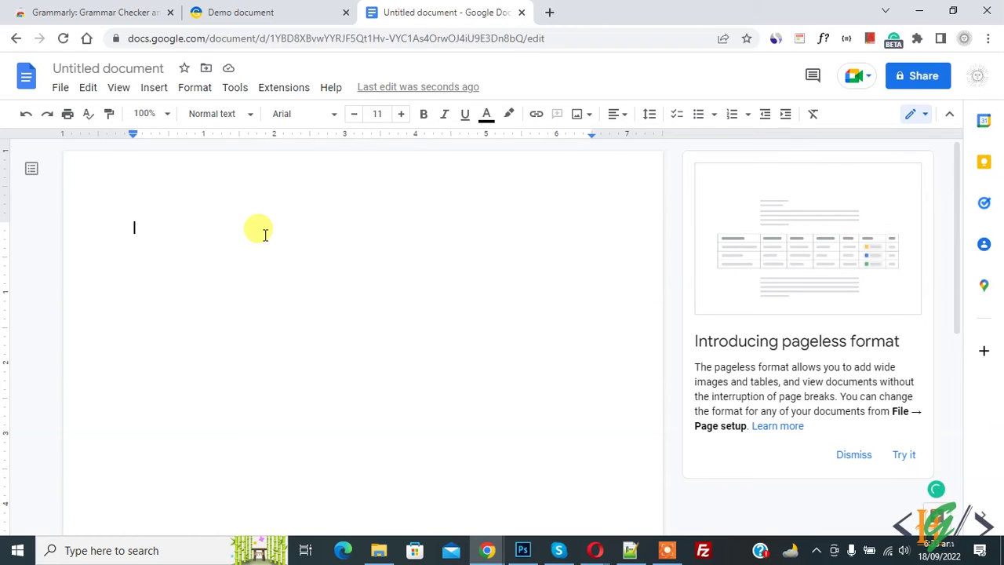
- Check Grammarly's quick settings and writing languages, zoom in, and type 'Grammer frmat'
left_click(894, 40)
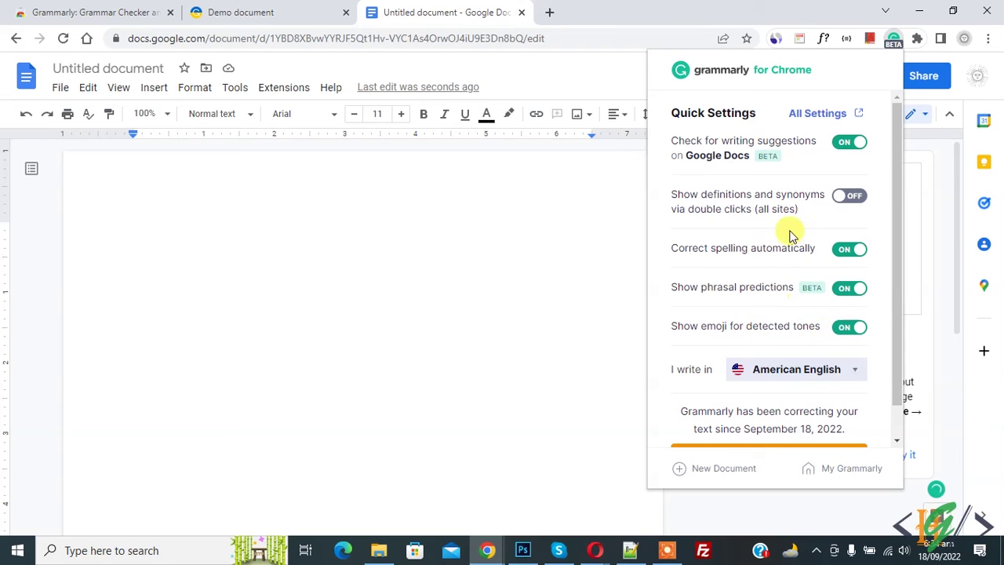
left_click(785, 377)
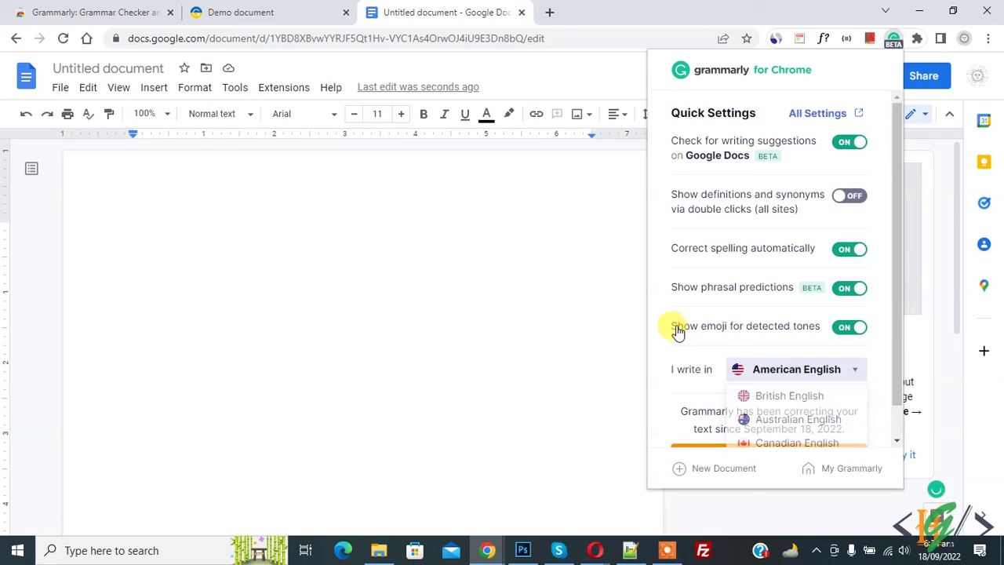
left_click(366, 328)
key("ctrl+plus")
key("ctrl+plus")
key("ctrl+plus")
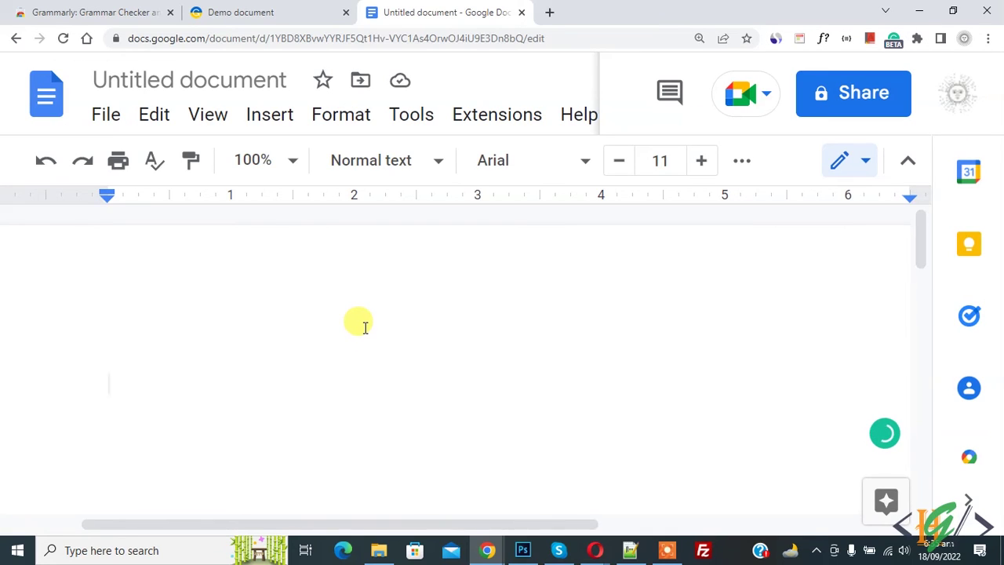
type("Grammer ")
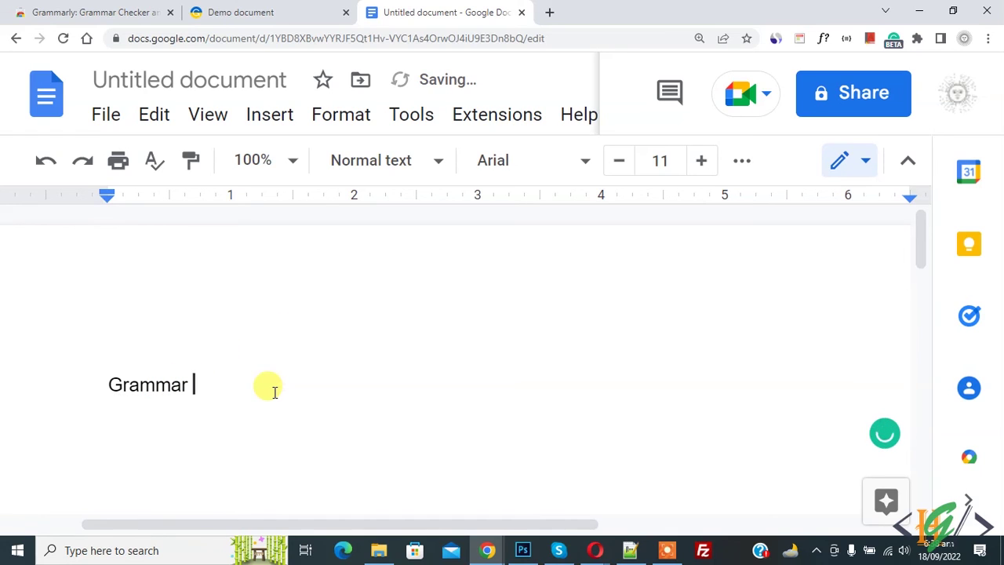
type(" frmat")
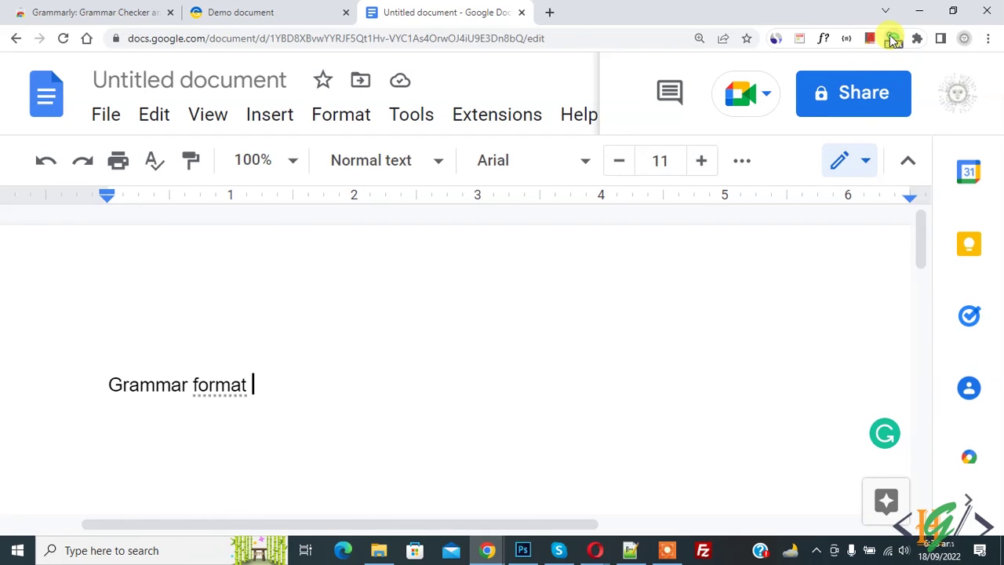
- Reopen Grammarly's quick settings once the text auto-corrects to 'Grammar format'
left_click(894, 39)
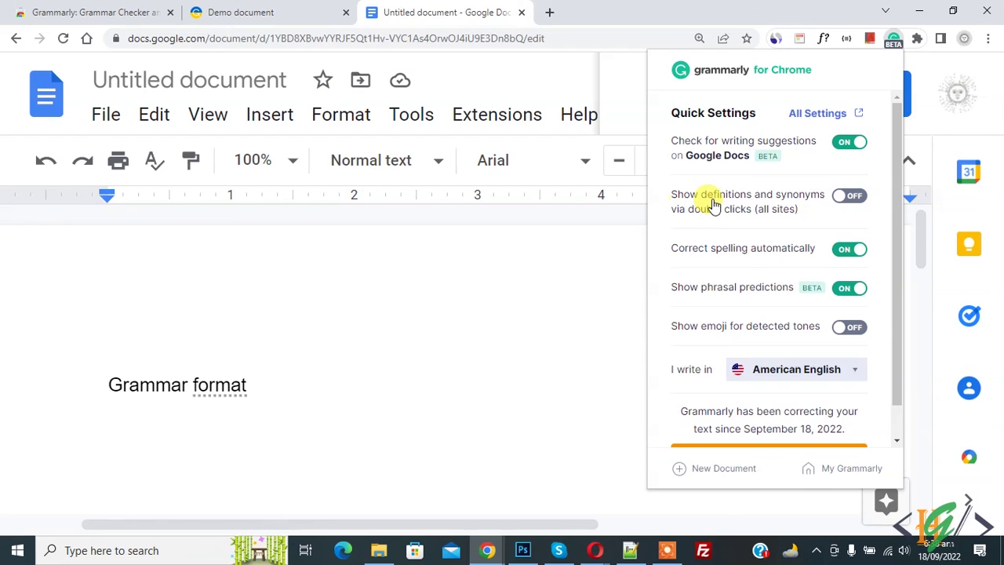
- Enable double-click definitions and synonyms, then look up synonyms for 'Grammar' and 'format'
left_click(849, 195)
left_click(494, 281)
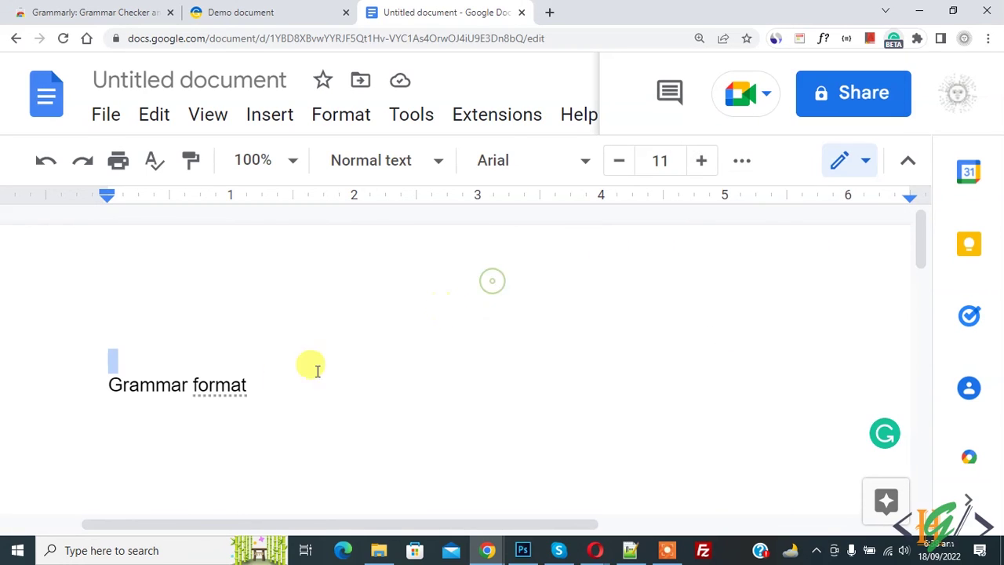
left_click(166, 384)
double_click(162, 385)
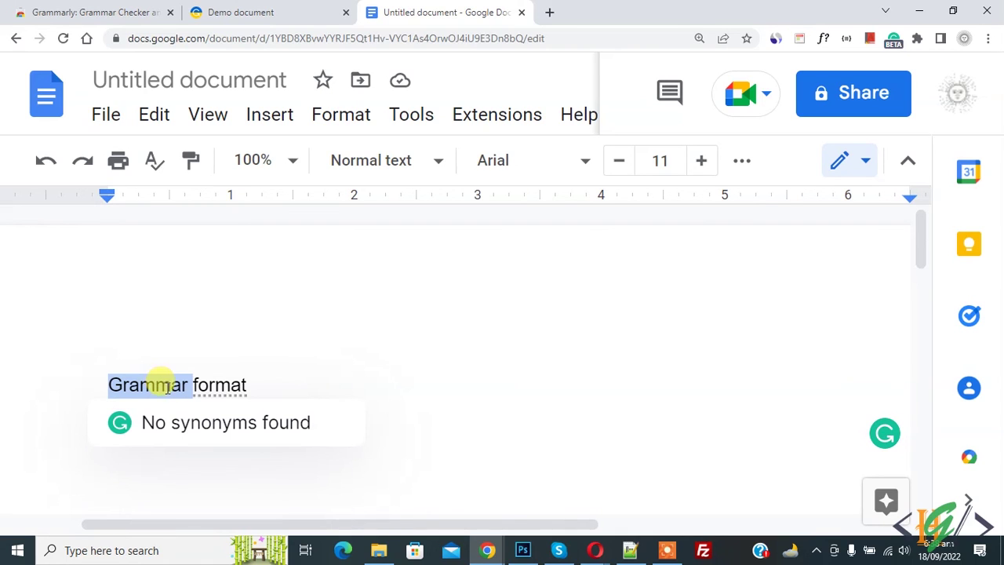
double_click(208, 385)
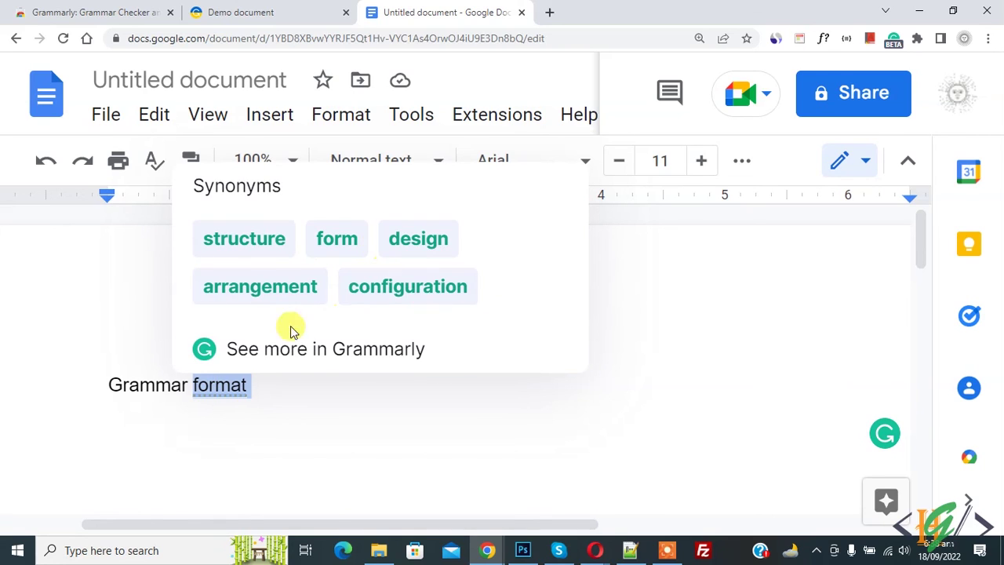
left_click(282, 371)
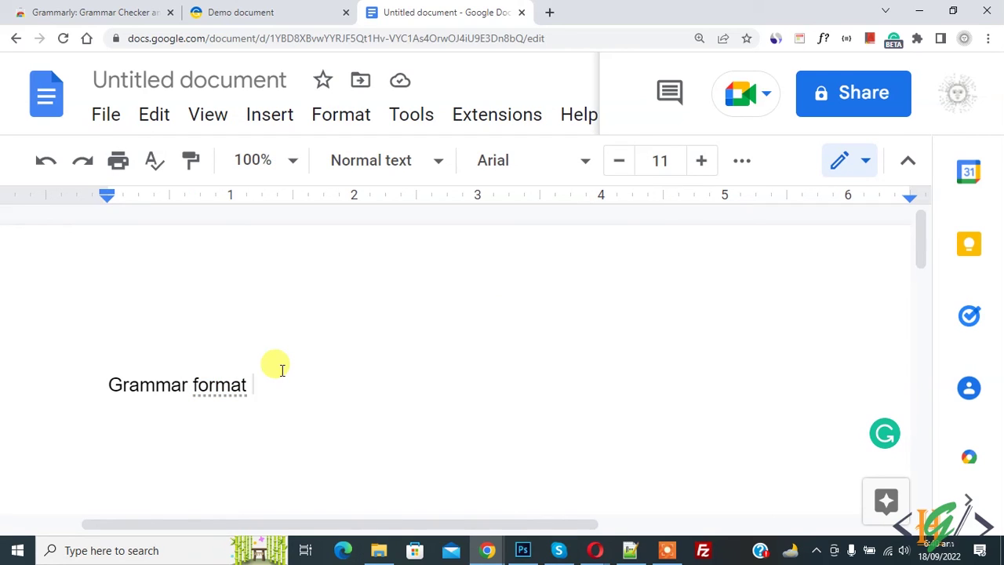